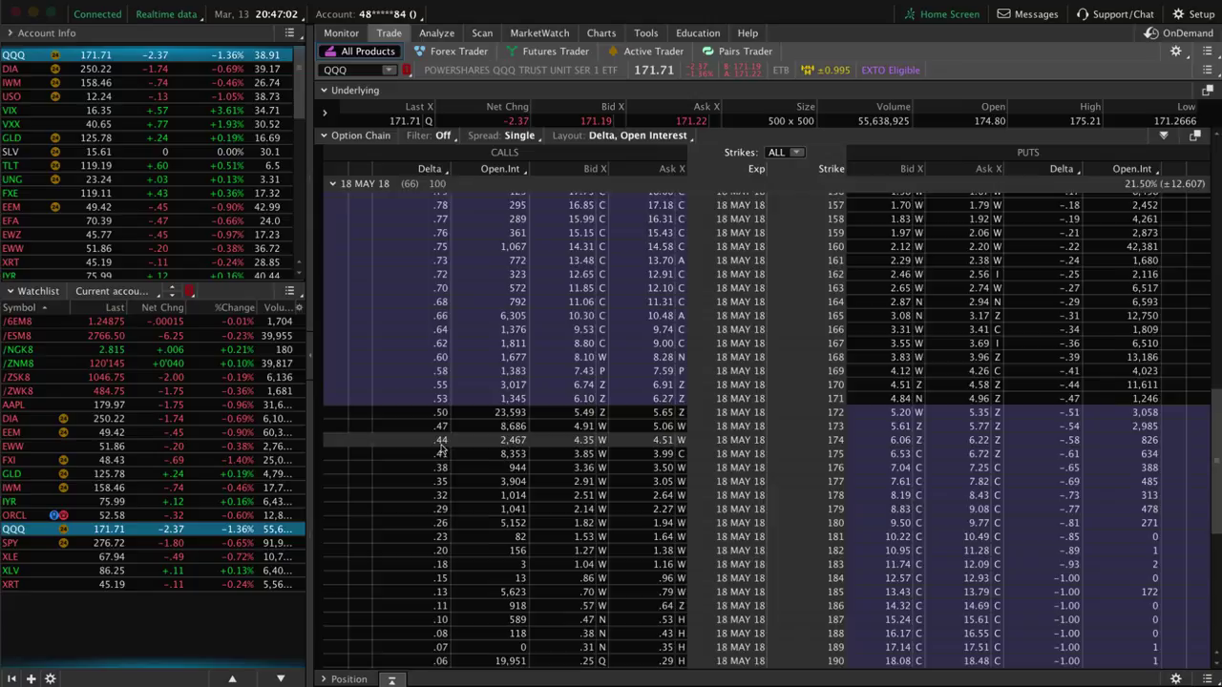
# Step: Scroll back to the thinkorswim QQQ option chain from the slides
pyautogui.scroll(-1, 441, 446)
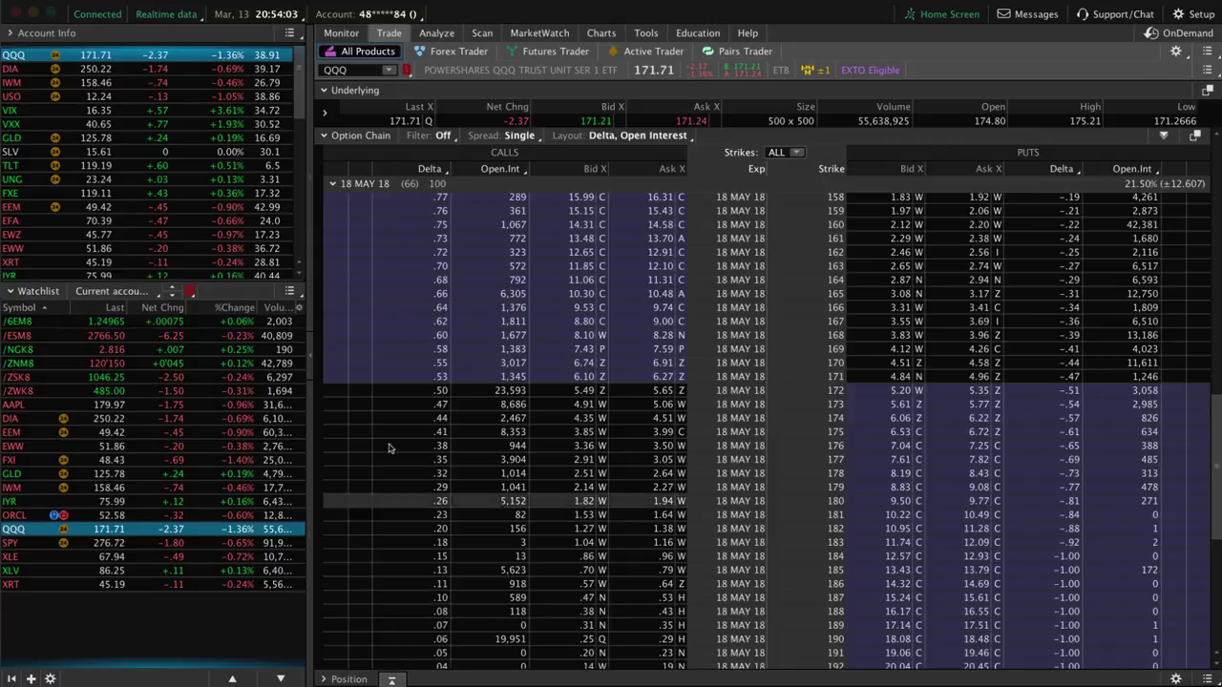
# Step: Open Monitor > Activity and Positions to view the SPY beta-weighted position statement
pyautogui.click(351, 36)
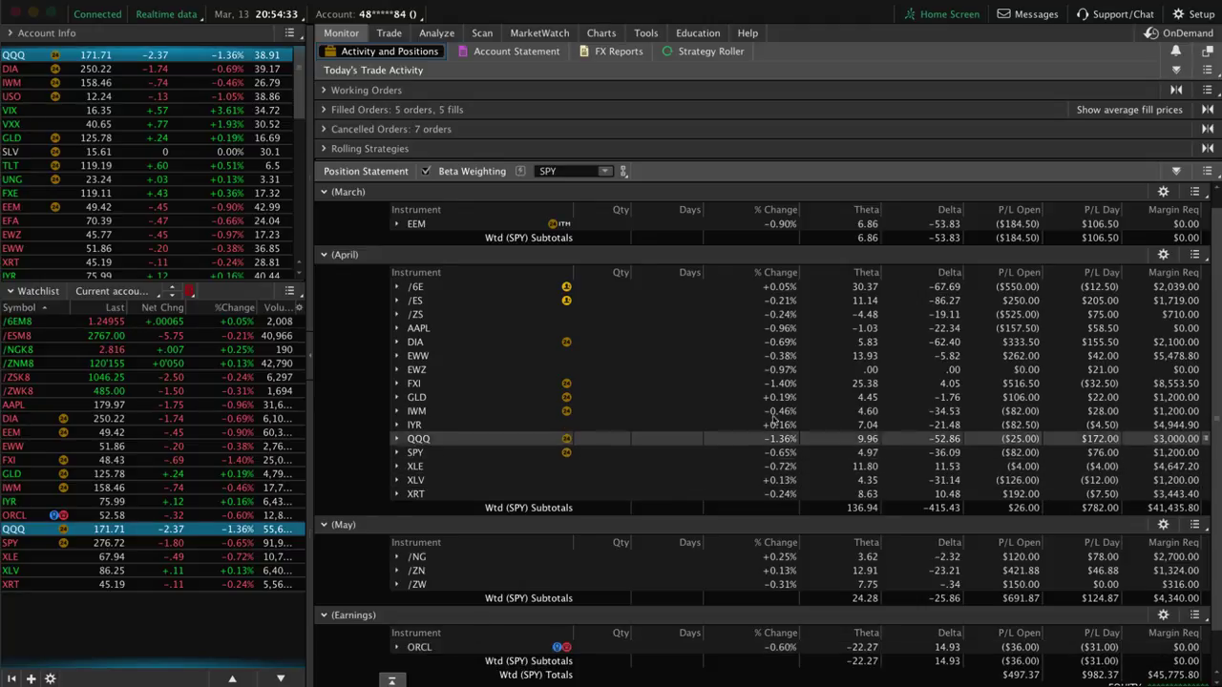
pyautogui.click(426, 171)
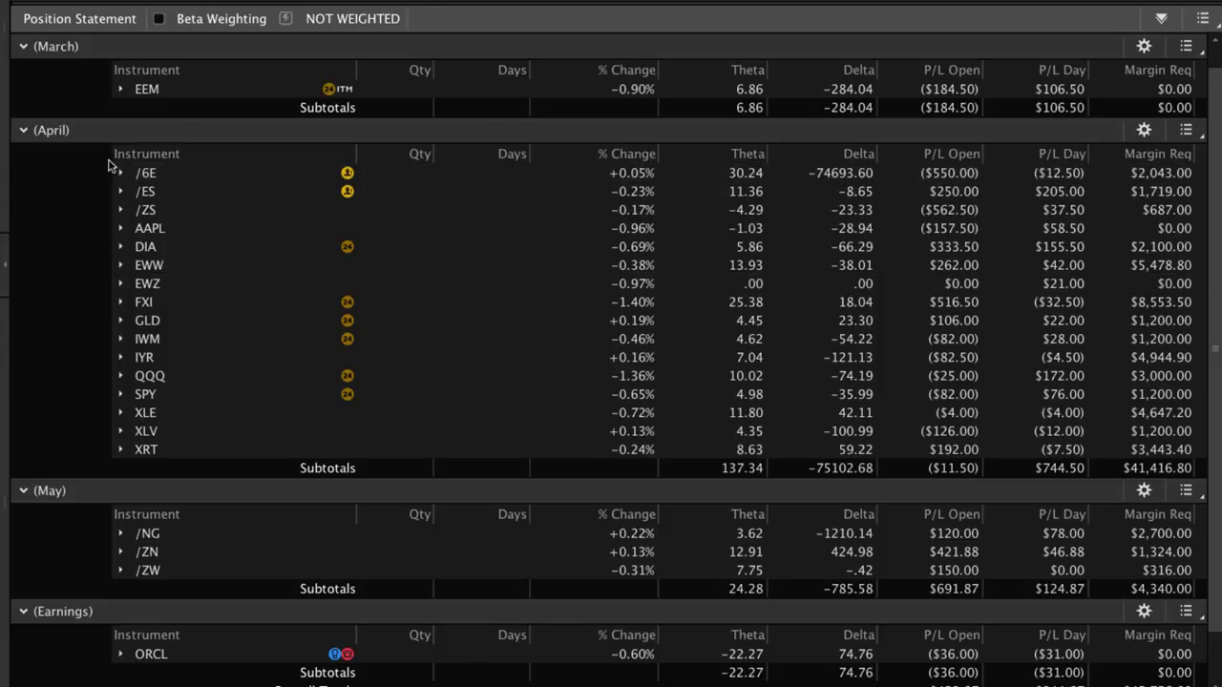
pyautogui.moveTo(416, 300)
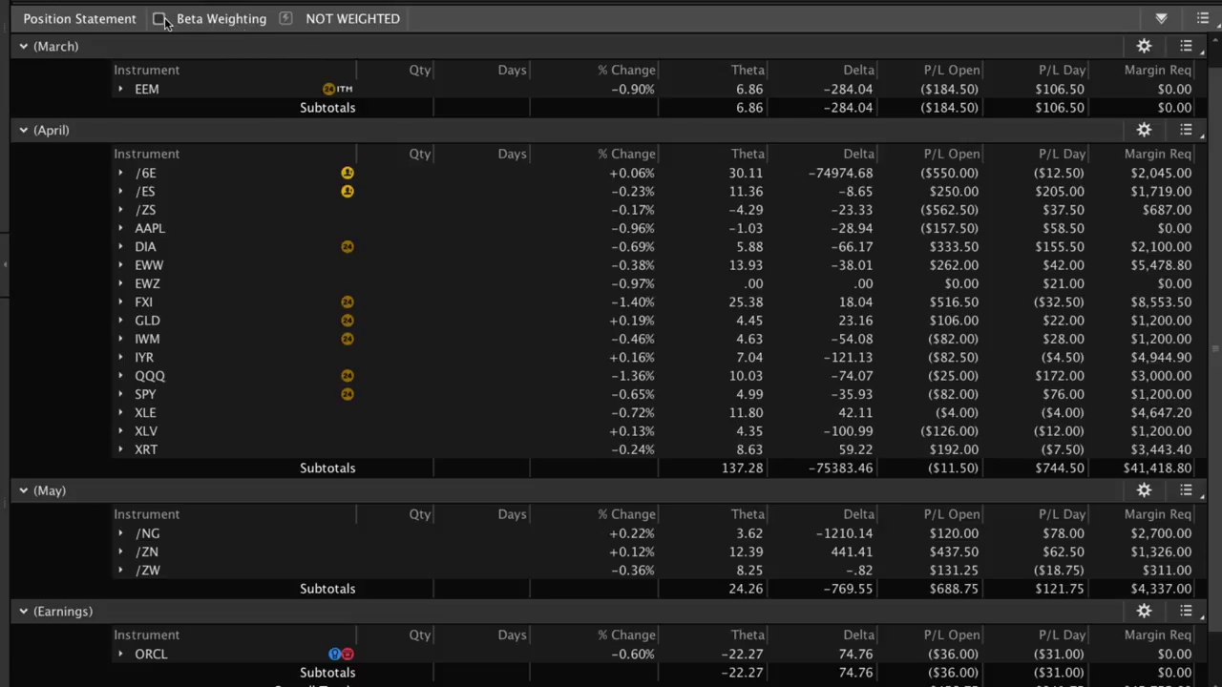
# Step: Enable Beta Weighting in the Position Statement header with SPY as the weighting symbol
pyautogui.click(160, 19)
pyautogui.click(349, 20)
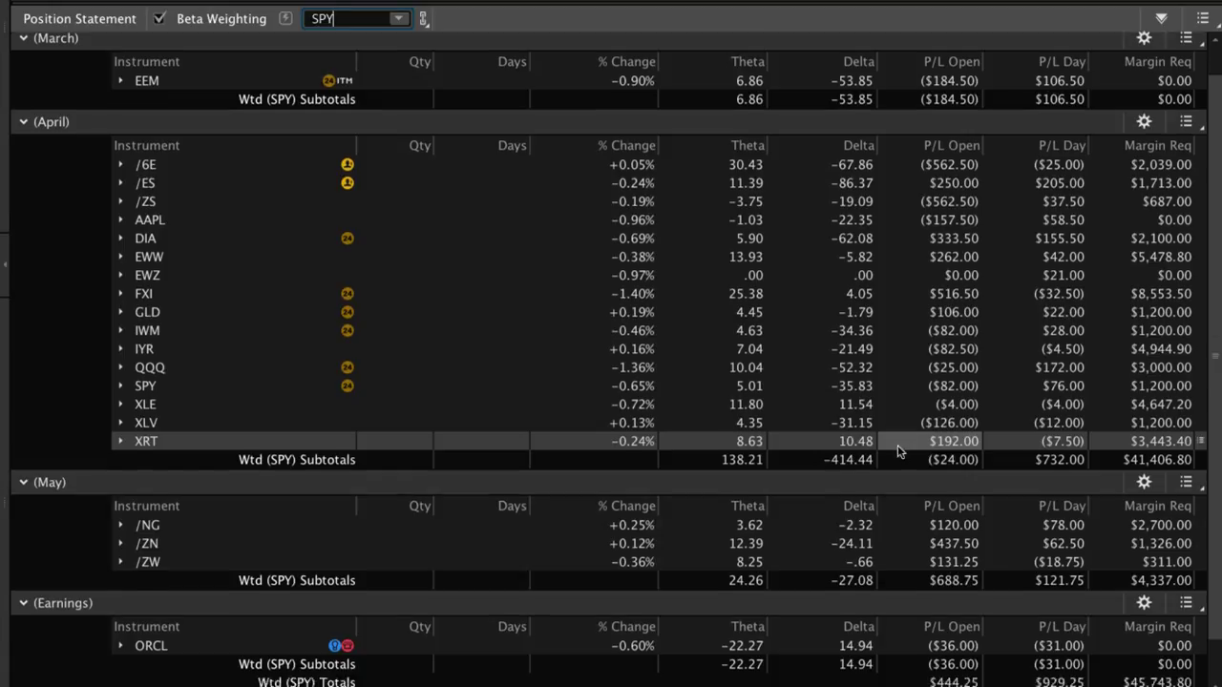
pyautogui.scroll(-3, 404, 225)
pyautogui.scroll(2, 402, 210)
pyautogui.scroll(-1, 403, 218)
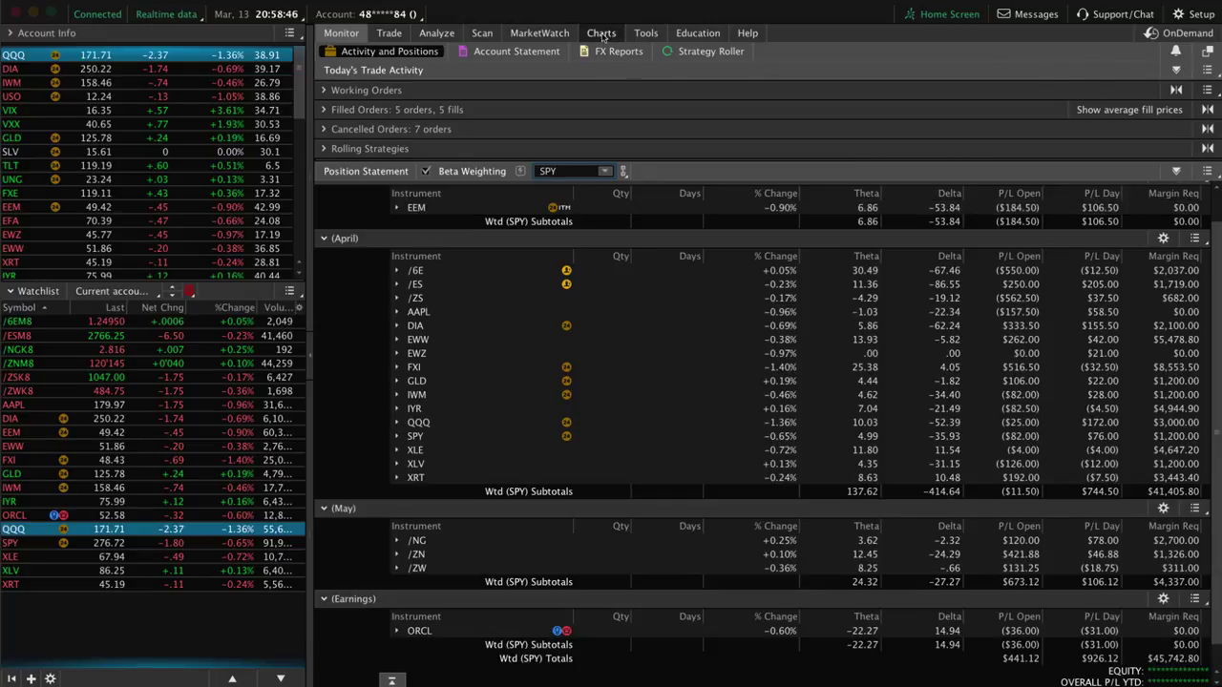
pyautogui.click(600, 32)
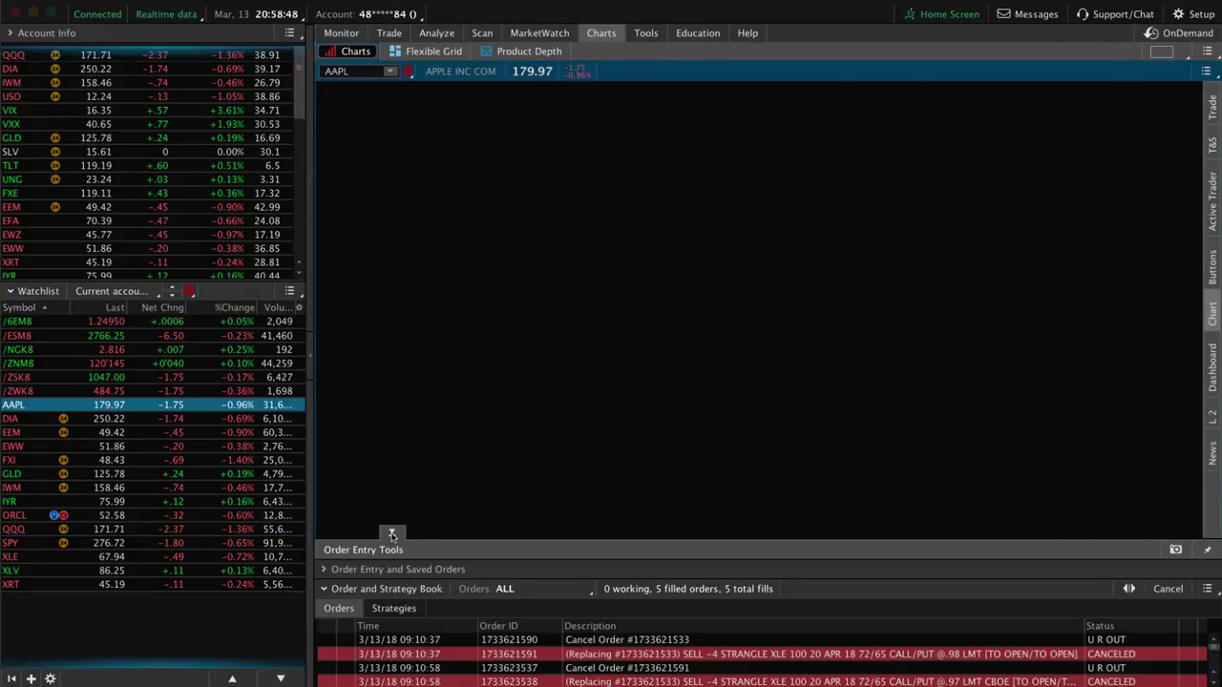
pyautogui.click(391, 533)
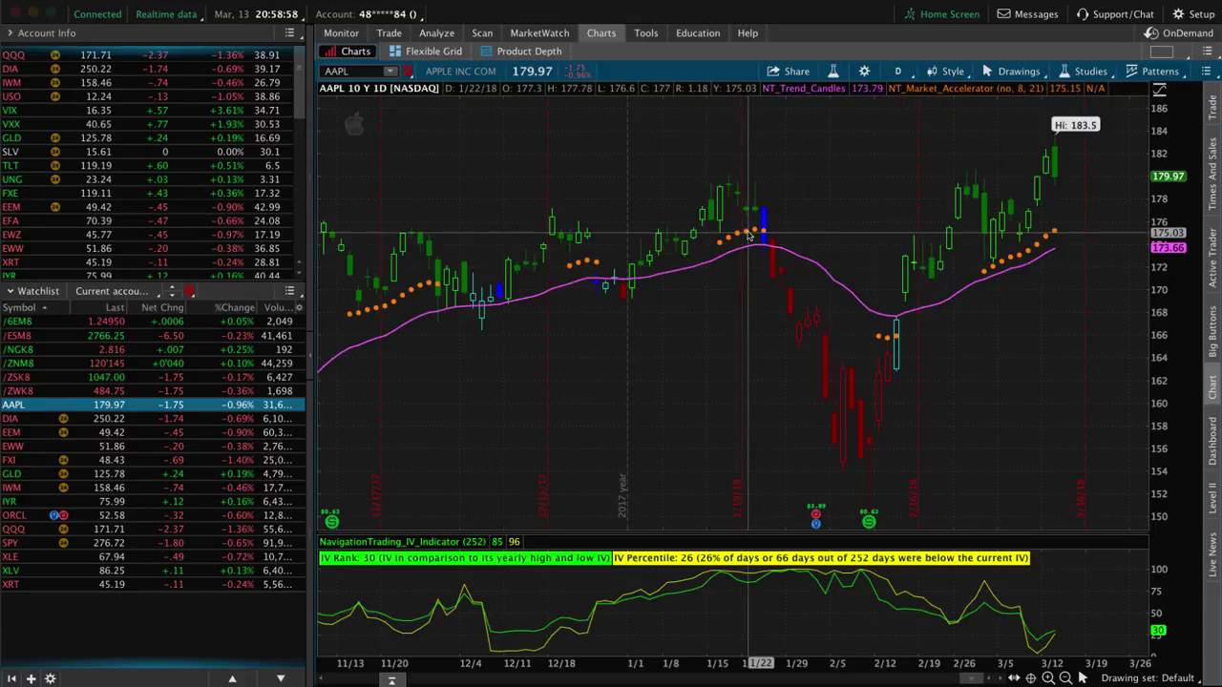
# Step: Open Activity and Positions to review theta and delta subtotals beta-weighted to SPY
pyautogui.click(341, 33)
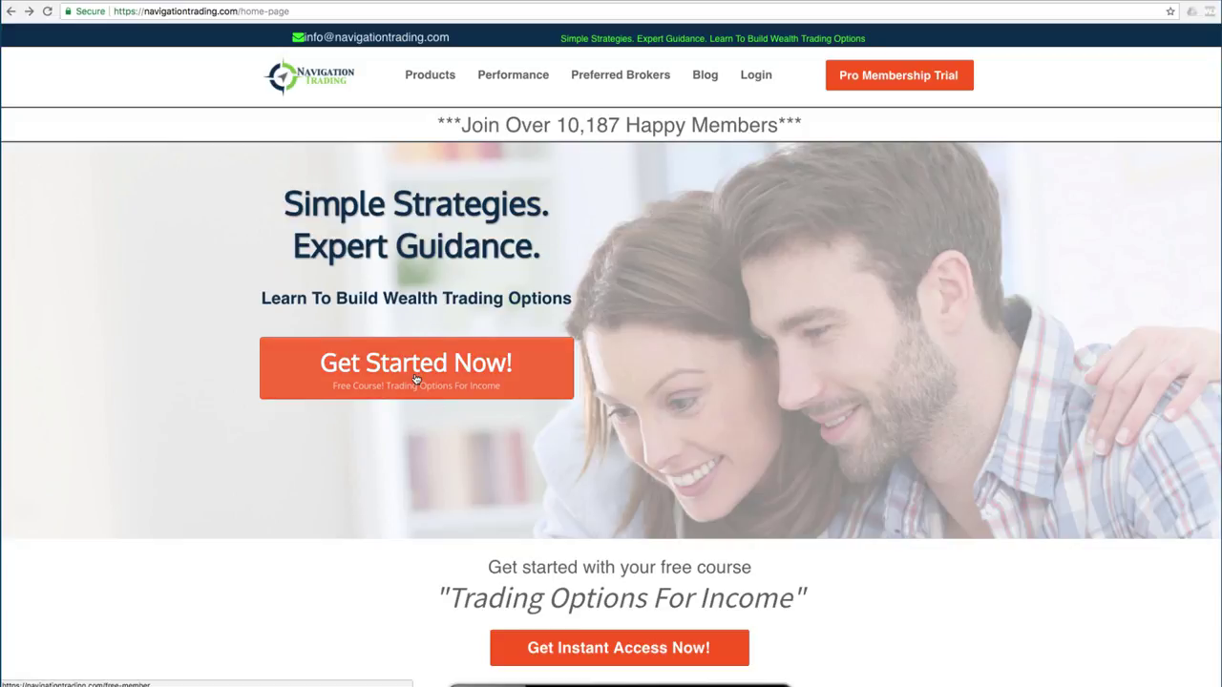
pyautogui.scroll(-1, 385, 390)
pyautogui.scroll(-1, 333, 385)
pyautogui.scroll(-2, 333, 381)
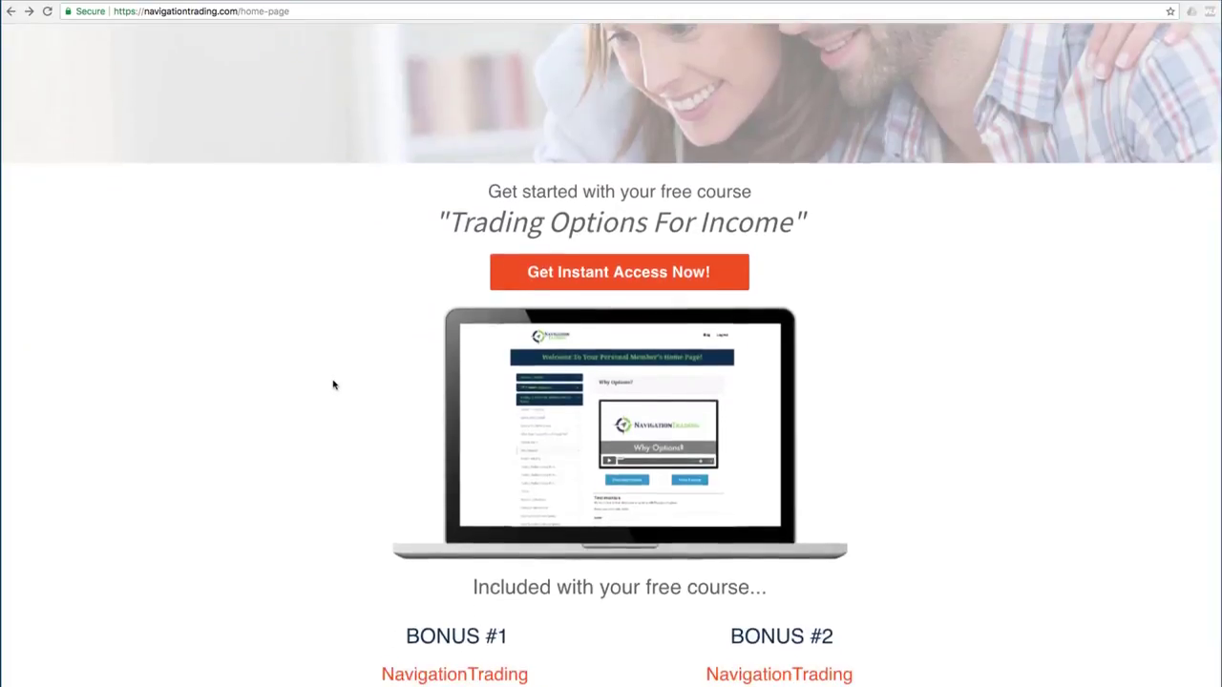
pyautogui.scroll(-1, 332, 382)
pyautogui.scroll(-1, 331, 382)
pyautogui.scroll(-1, 330, 382)
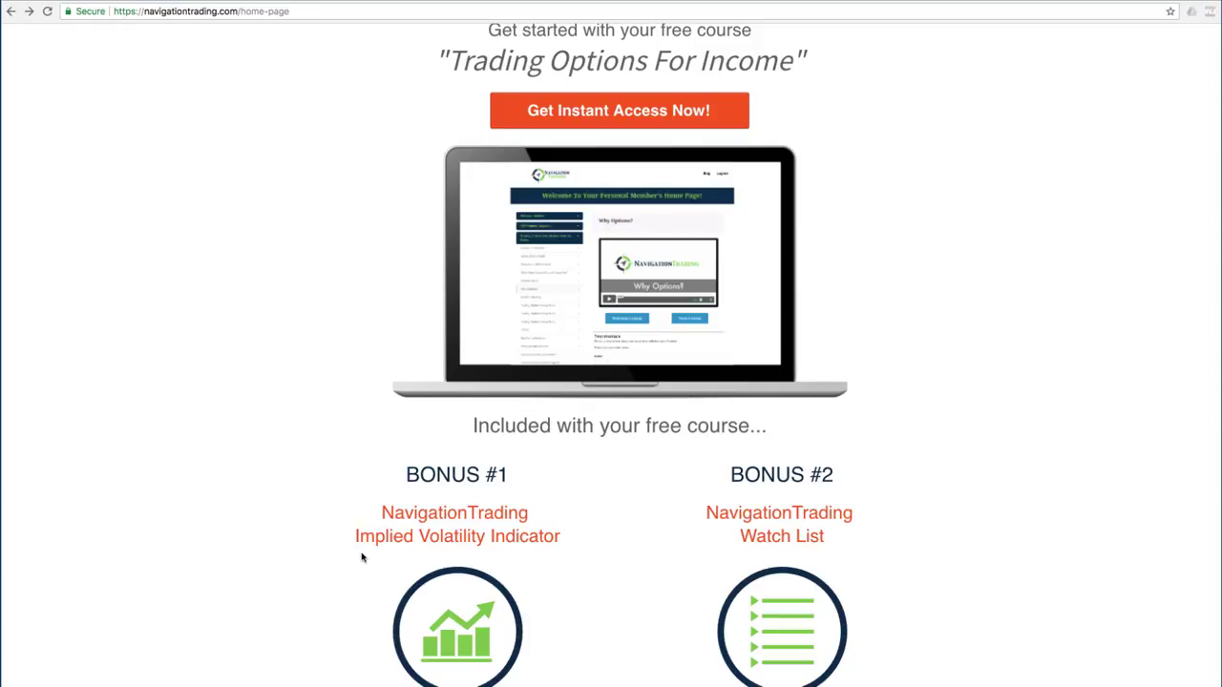
pyautogui.scroll(-3, 622, 579)
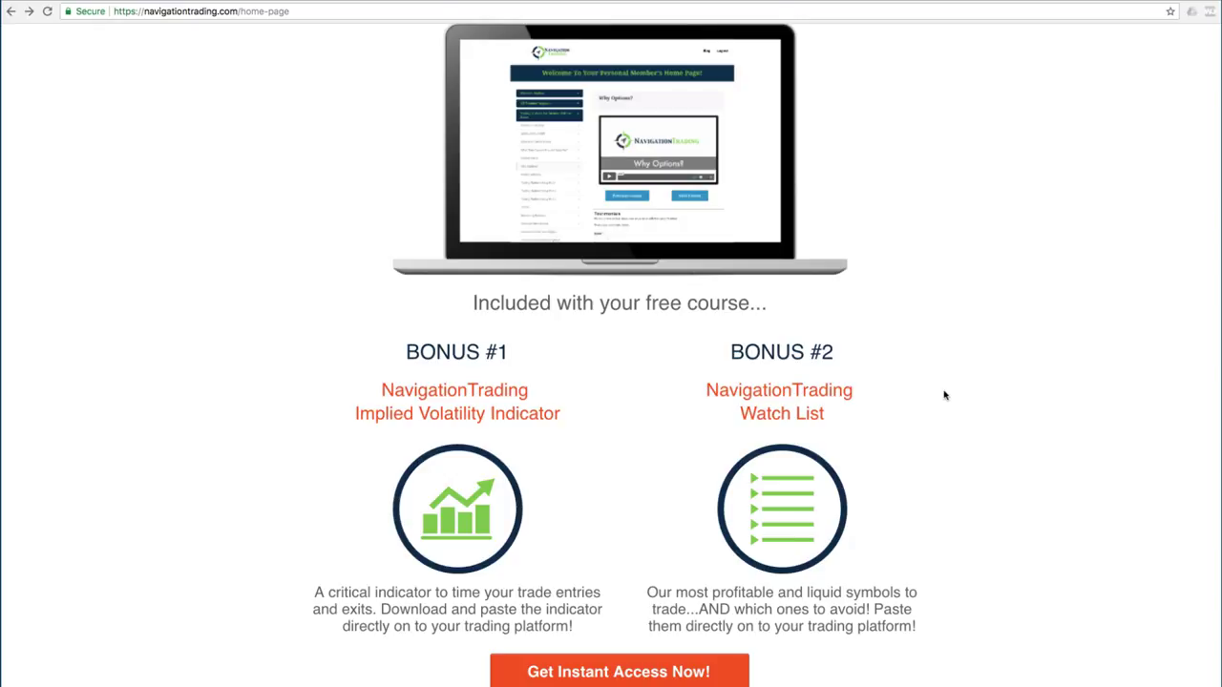
pyautogui.scroll(15, 944, 395)
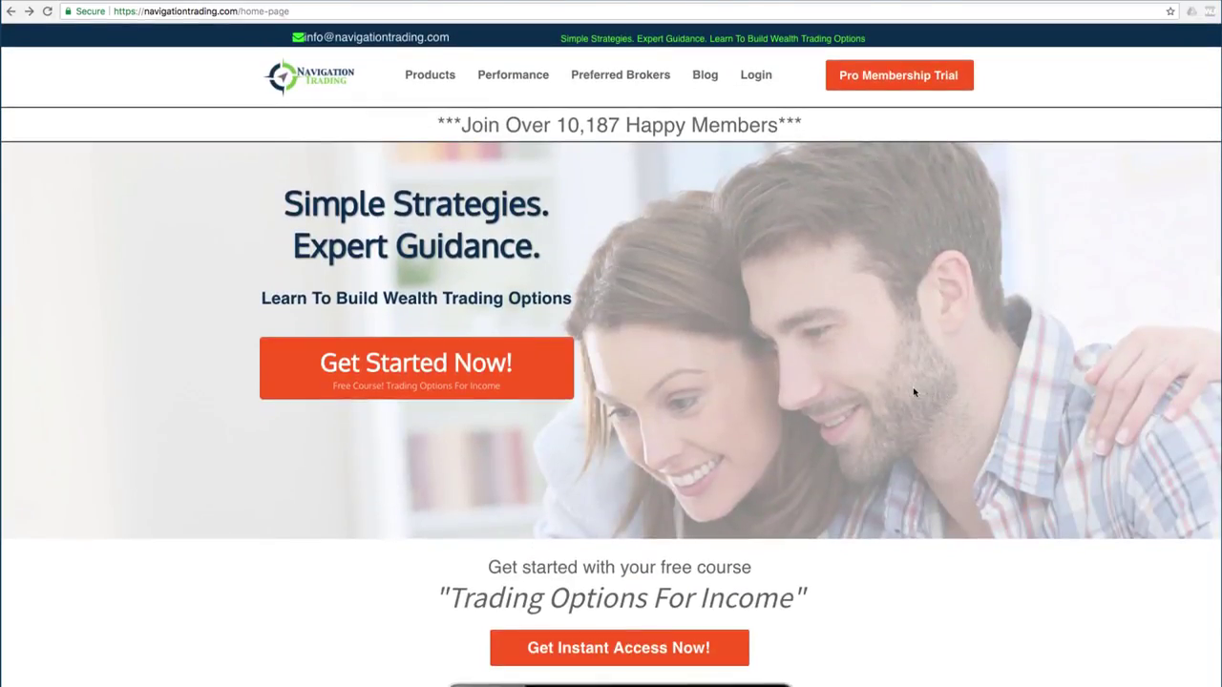